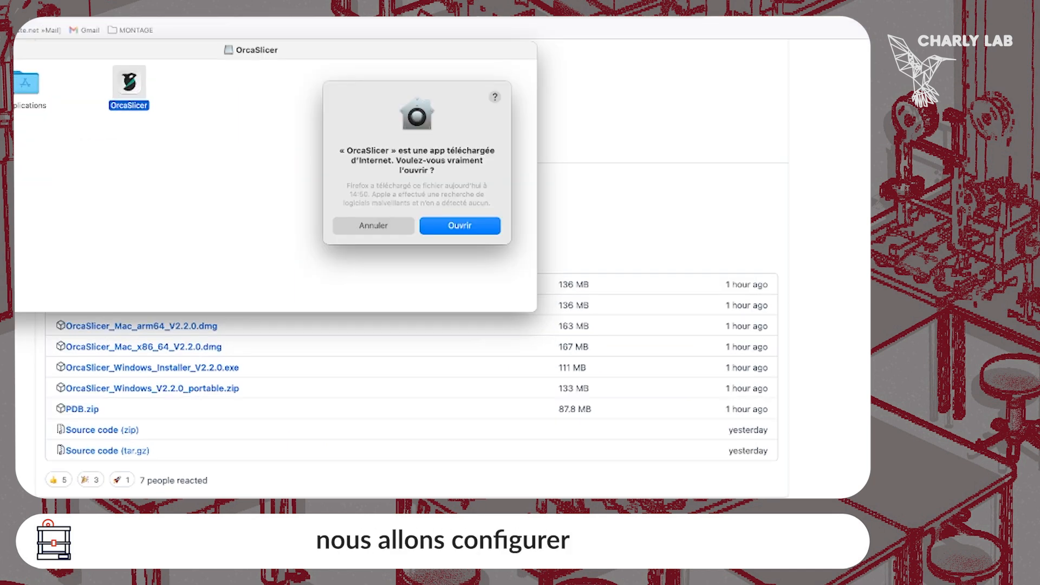
Allow OrcaSlicer to launch and set the setup wizard's login region to Europe.
{"action": "key", "text": "Return"}
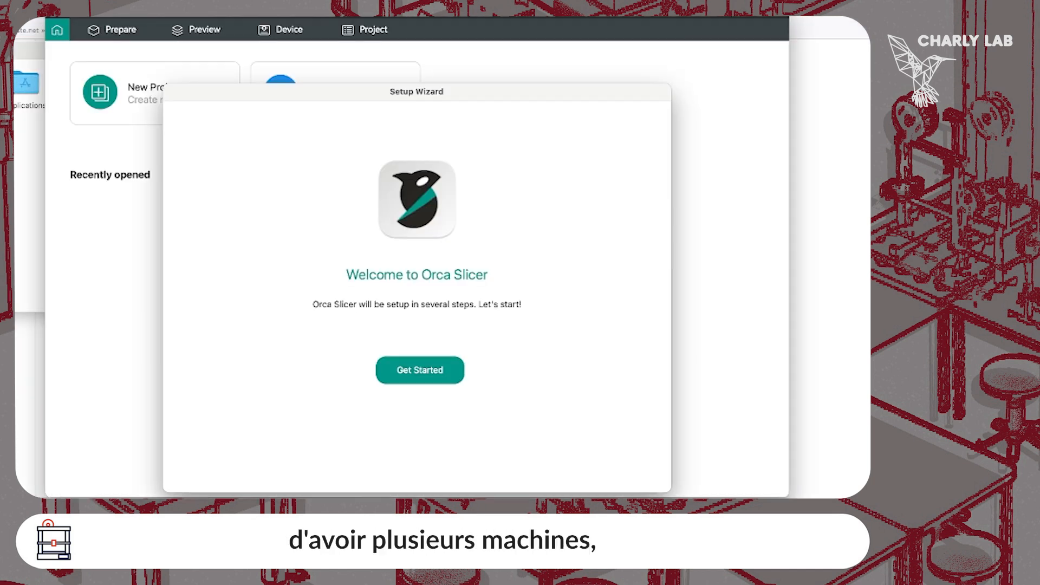
{"action": "left_click", "coordinate": [420, 371]}
{"action": "left_click", "coordinate": [420, 336]}
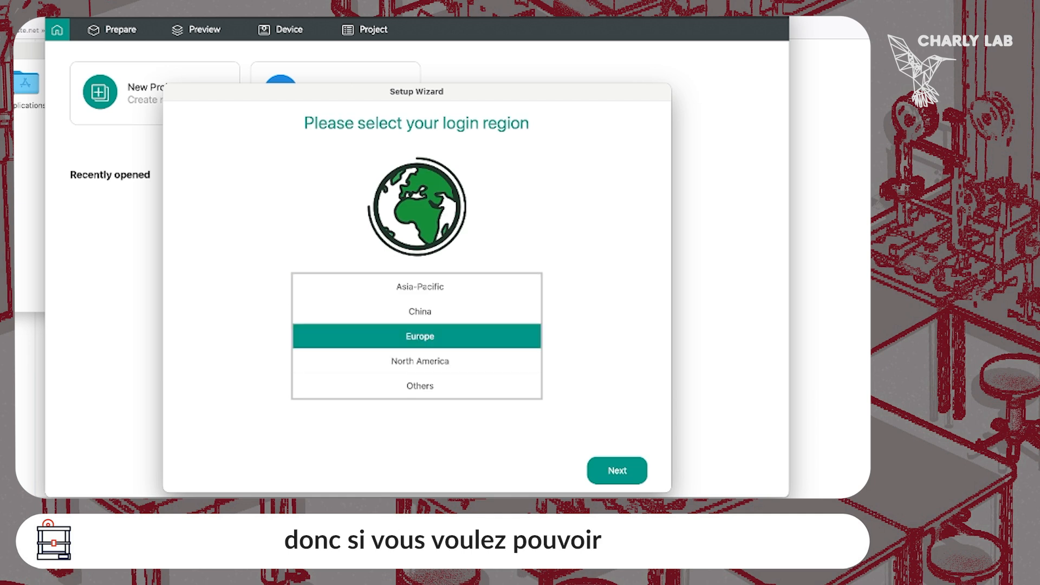
{"action": "left_click", "coordinate": [617, 471]}
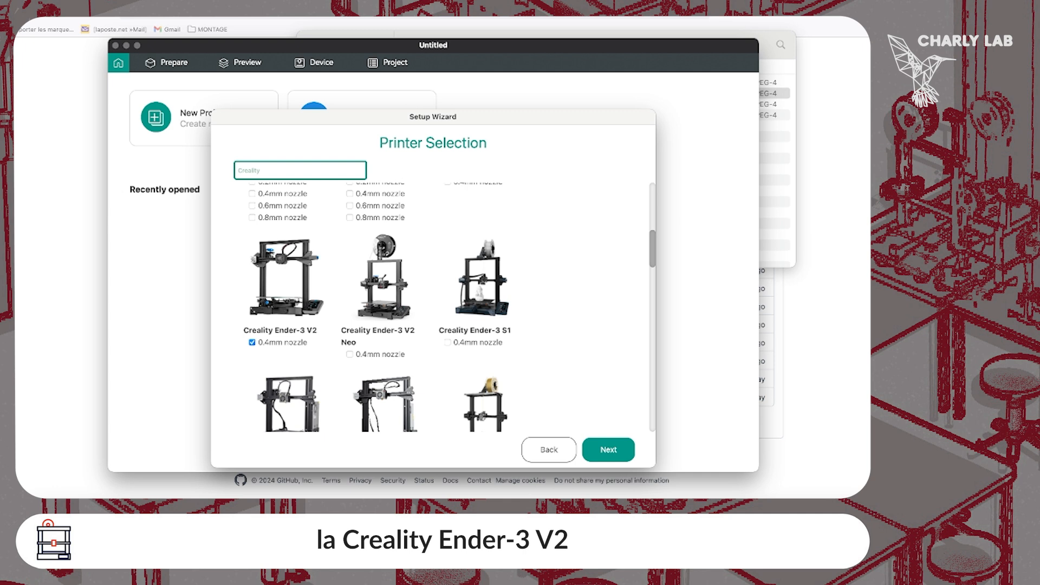
Add the Creality Ender-3 V2 Neo and Ender-3 Pro, each with the 0.4mm nozzle, to the printer selection.
{"action": "scroll", "coordinate": [350, 342], "scroll_direction": "down", "scroll_amount": 1}
{"action": "left_click", "coordinate": [350, 342]}
{"action": "scroll", "coordinate": [350, 342], "scroll_direction": "down", "scroll_amount": 4}
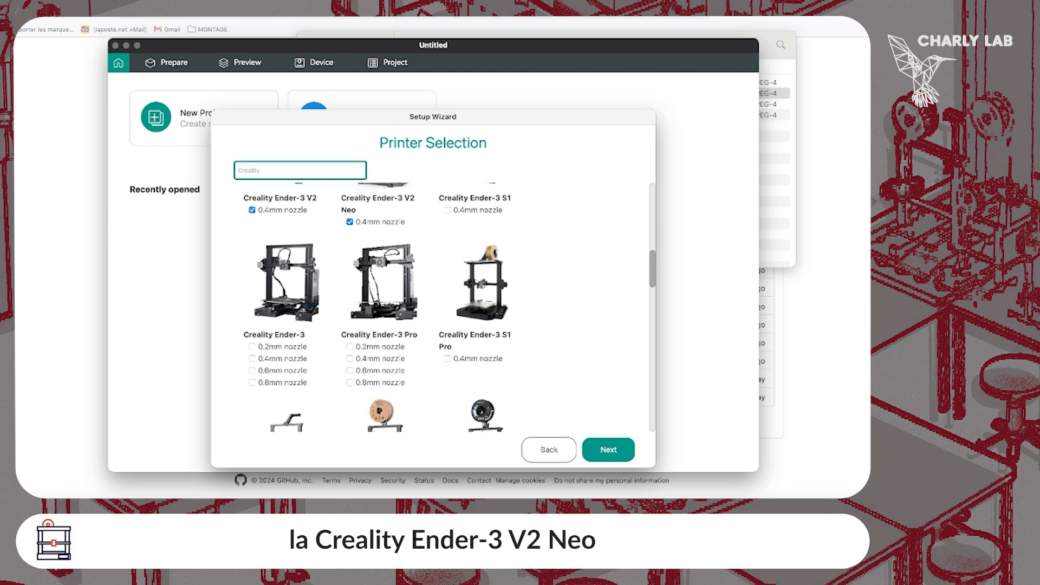
{"action": "scroll", "coordinate": [433, 306], "scroll_direction": "down", "scroll_amount": 1}
{"action": "left_click", "coordinate": [350, 343]}
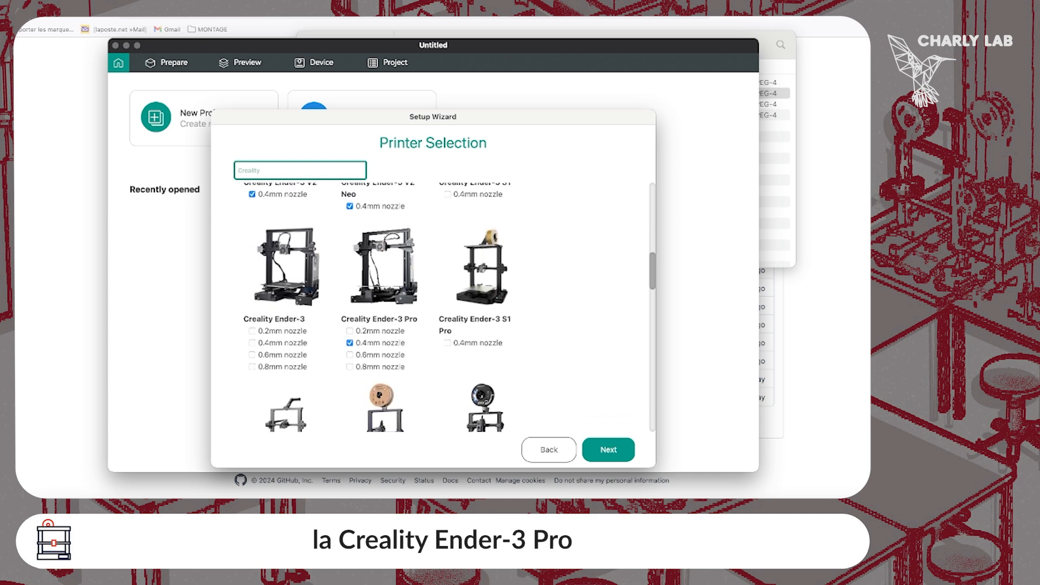
Add the Creality K1C, Creality K1 Max, Bambu Lab X1 Carbon and Artillery Sidewinder X2 printers, each with the 0.4mm nozzle.
{"action": "scroll", "coordinate": [434, 306], "scroll_direction": "down", "scroll_amount": 5}
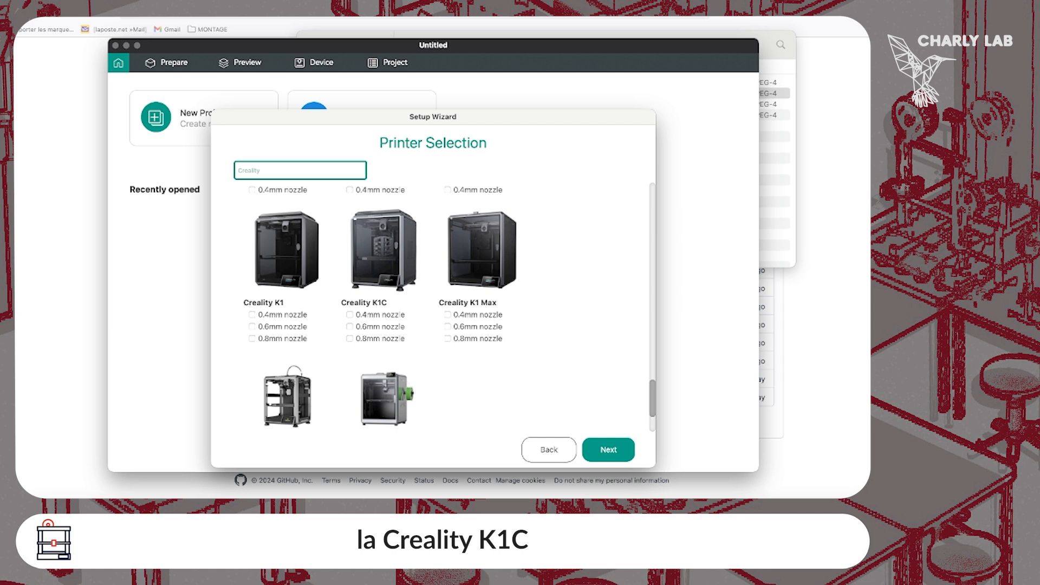
{"action": "left_click", "coordinate": [350, 315]}
{"action": "left_click", "coordinate": [448, 315]}
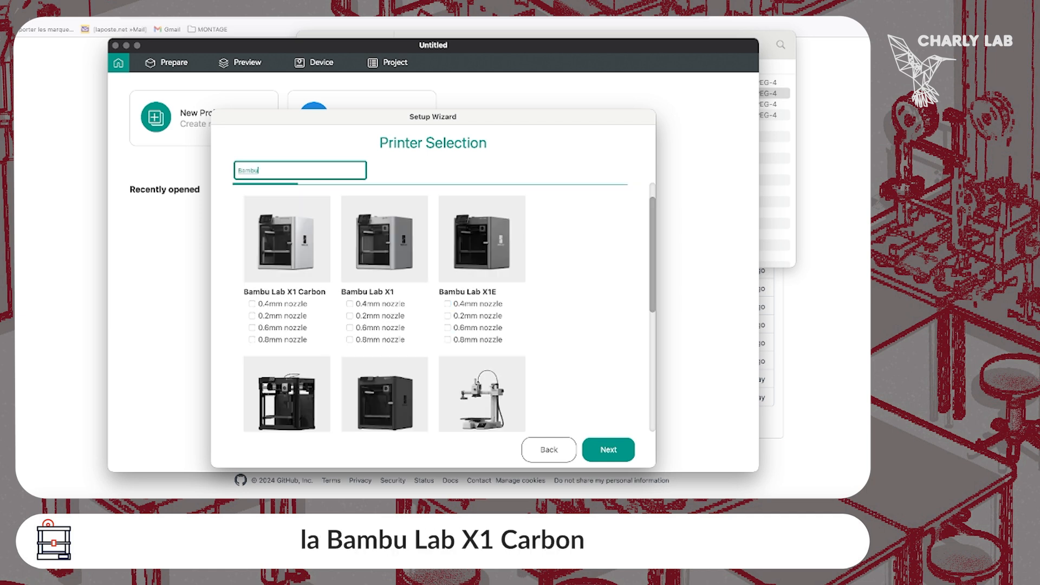
{"action": "left_click", "coordinate": [252, 303]}
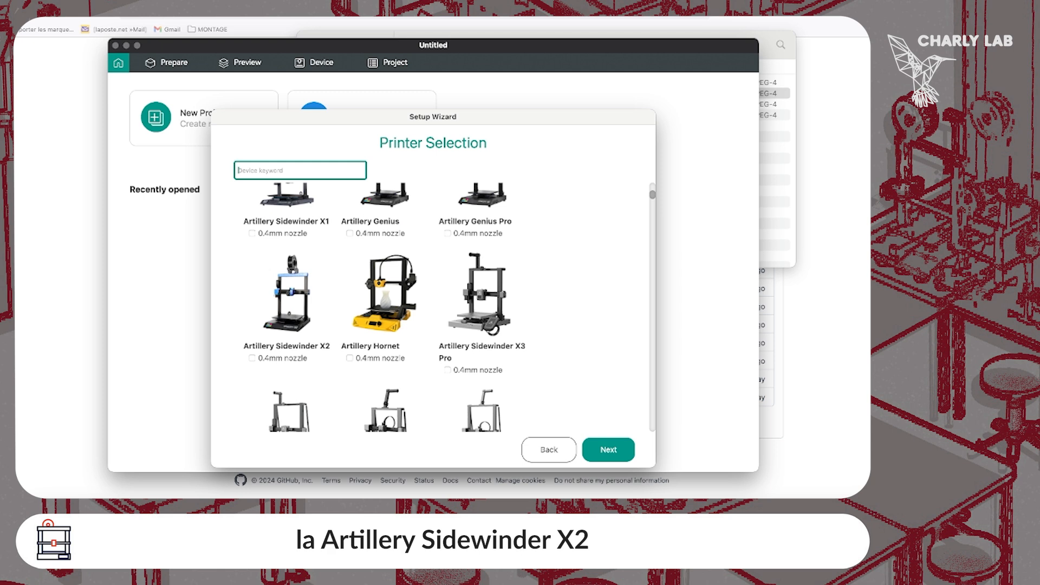
{"action": "left_click", "coordinate": [252, 358]}
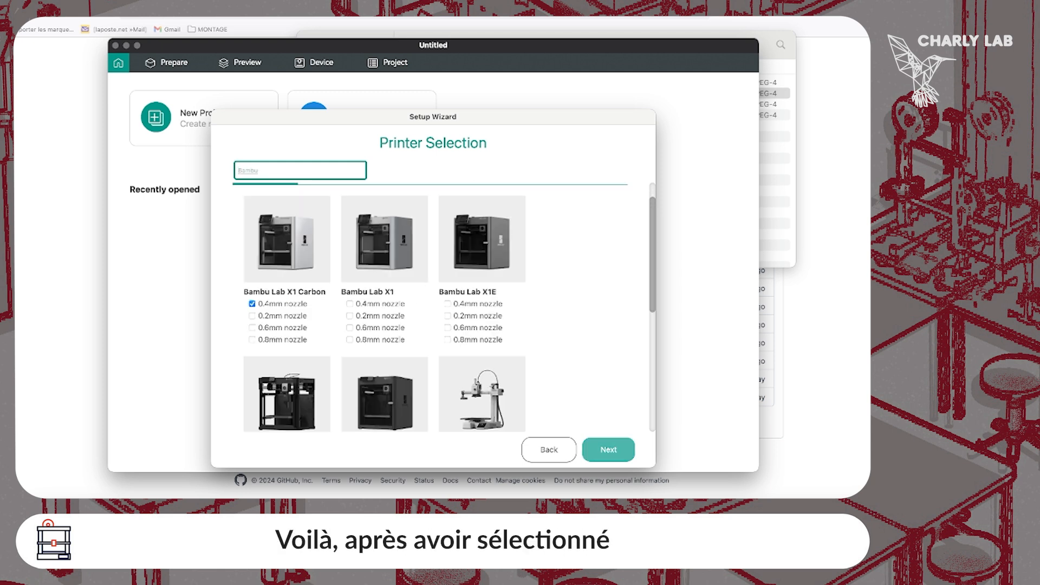
Accept the printers and the default filament selection, and finish the setup wizard without enabling Stealth Mode.
{"action": "left_click", "coordinate": [608, 449]}
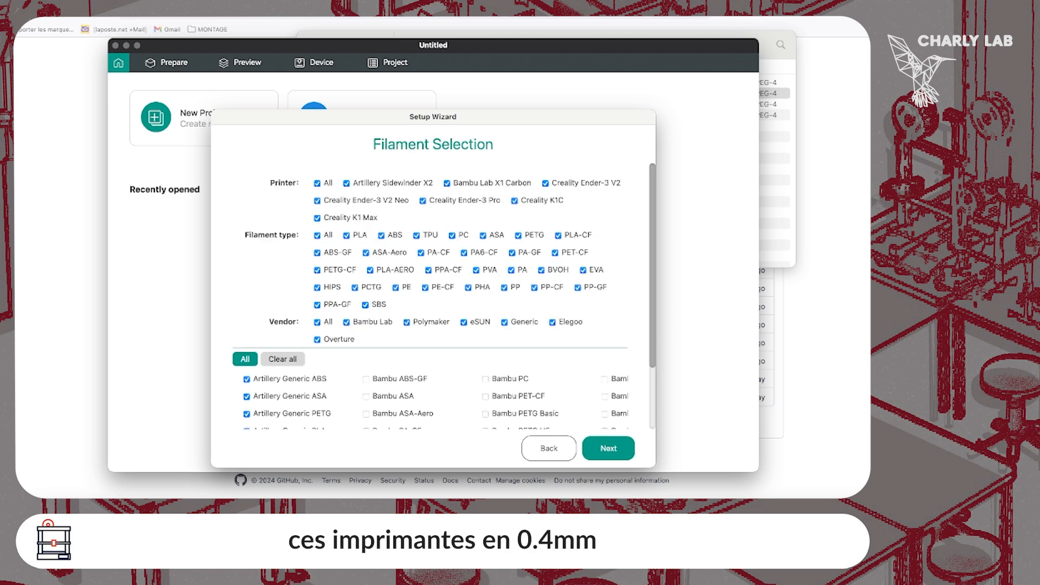
{"action": "left_click", "coordinate": [608, 448]}
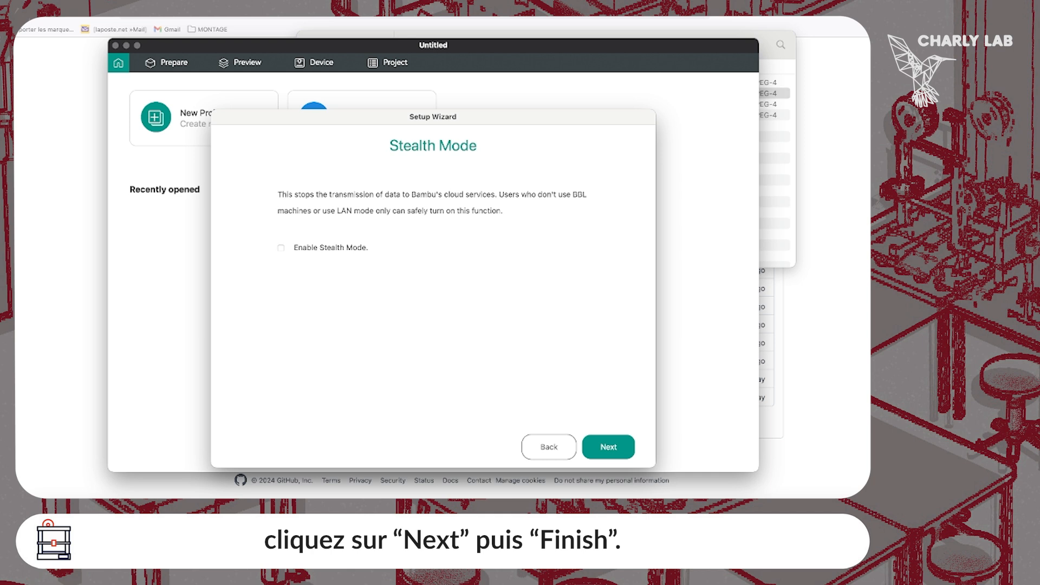
{"action": "left_click", "coordinate": [609, 447]}
{"action": "left_click", "coordinate": [608, 446]}
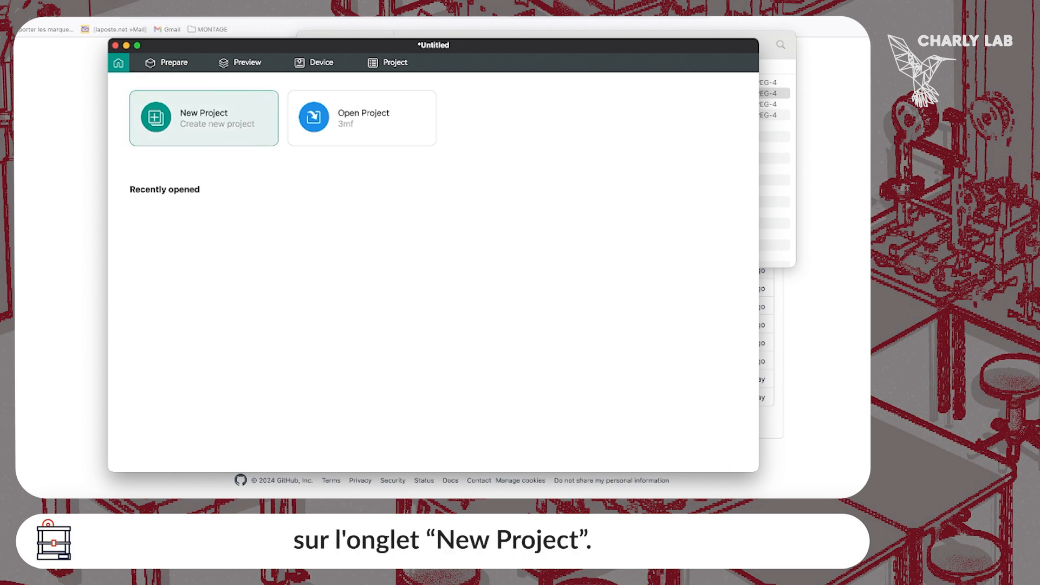
Create a new project for the Creality K1C 0.4 nozzle with the Smooth High Temp Plate bed type.
{"action": "left_click", "coordinate": [203, 118]}
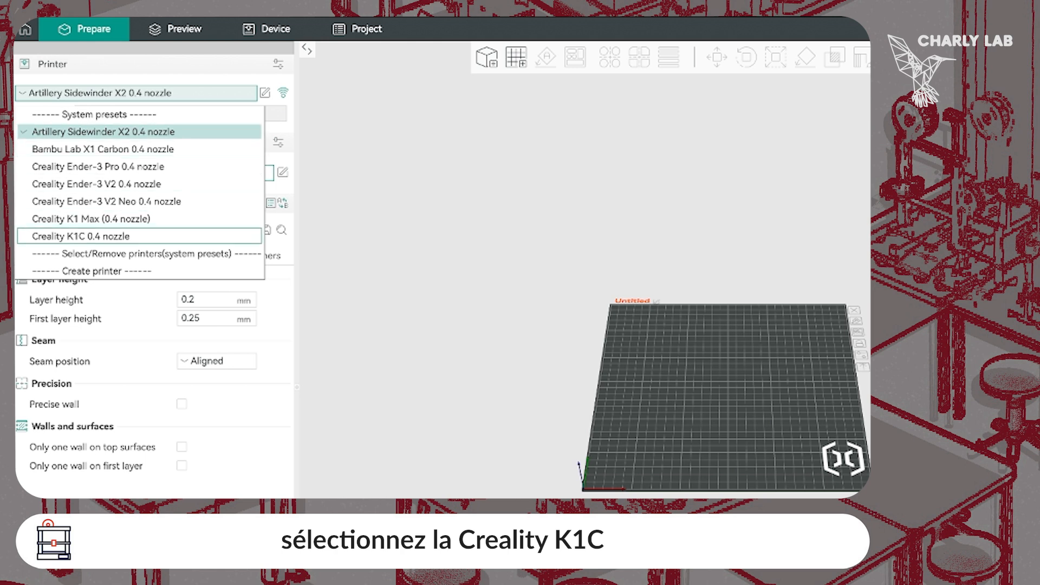
{"action": "left_click", "coordinate": [81, 236]}
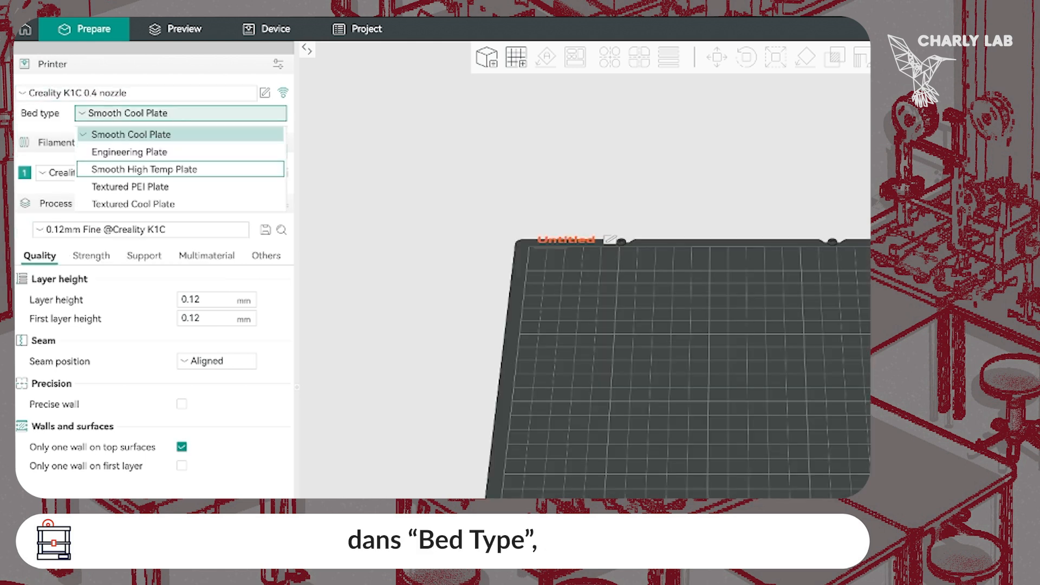
{"action": "left_click", "coordinate": [144, 169]}
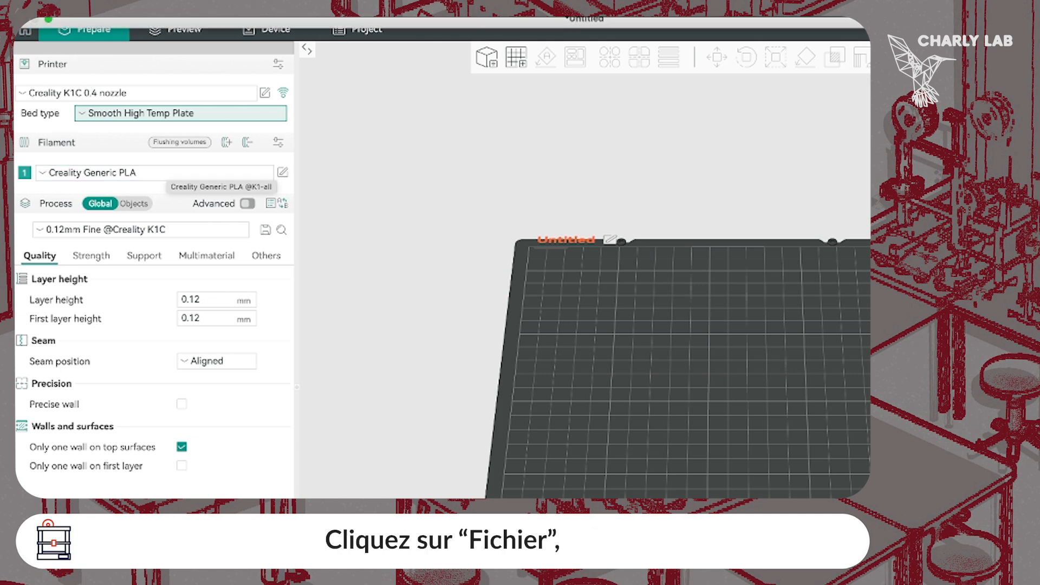
Import the model Lego 3D.stl from the Downloads folder onto the plate.
{"action": "key", "text": "super+i"}
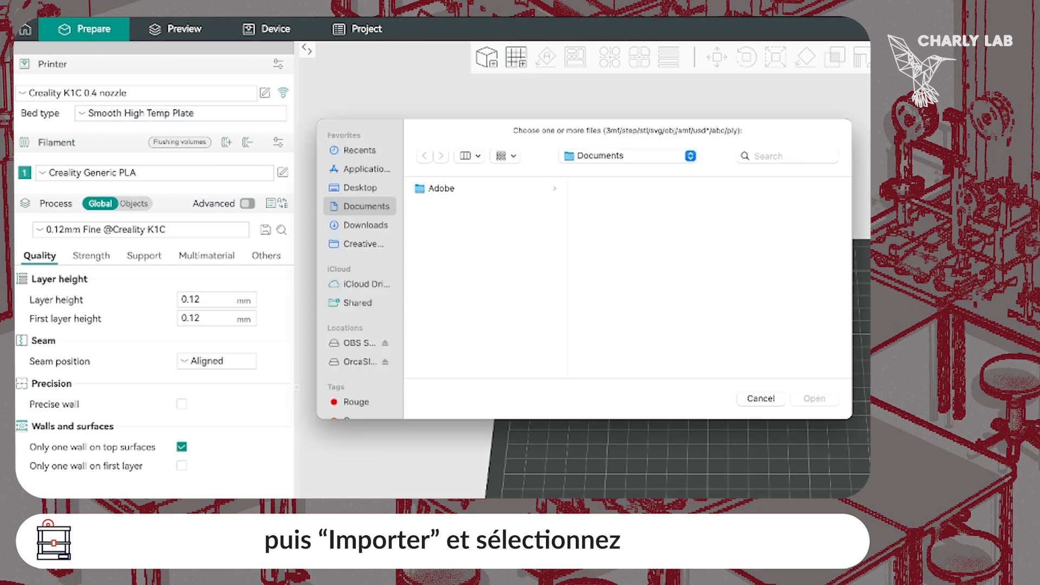
{"action": "left_click", "coordinate": [364, 225]}
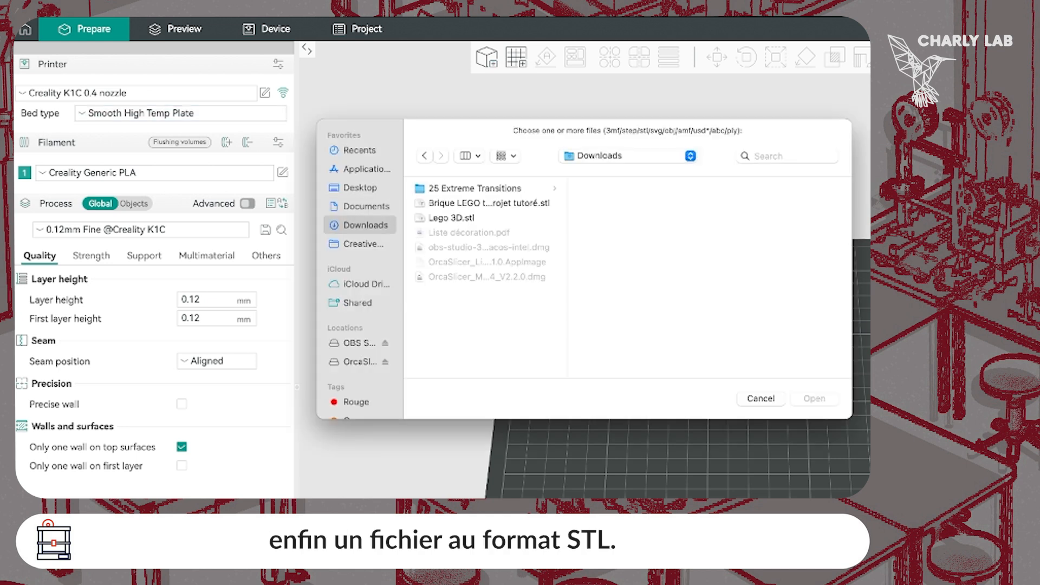
{"action": "left_click", "coordinate": [452, 218]}
{"action": "key", "text": "Return"}
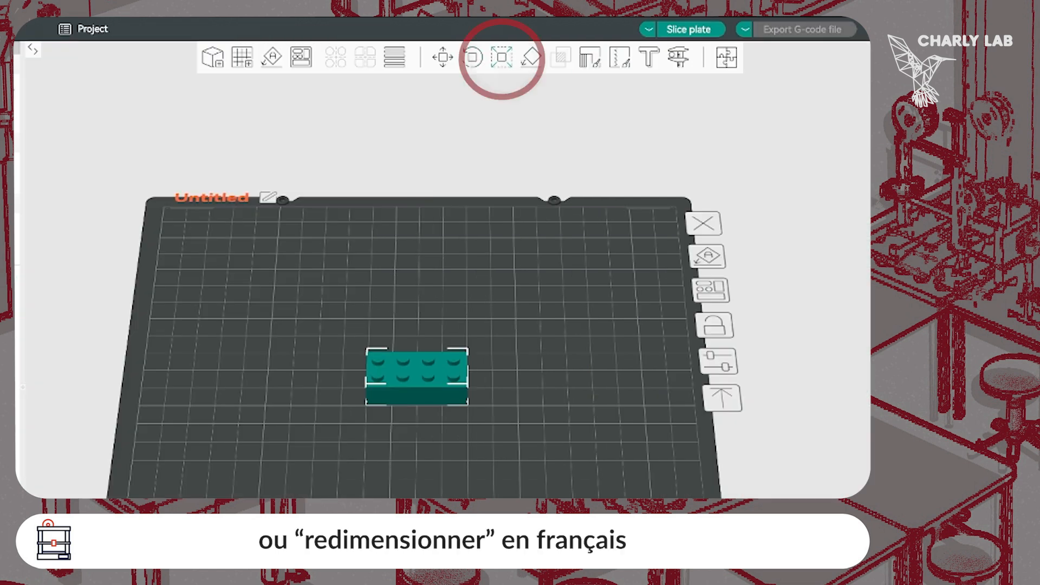
Look over the Scale, Rotate and Move settings of the Lego brick without changing them.
{"action": "left_click", "coordinate": [776, 57]}
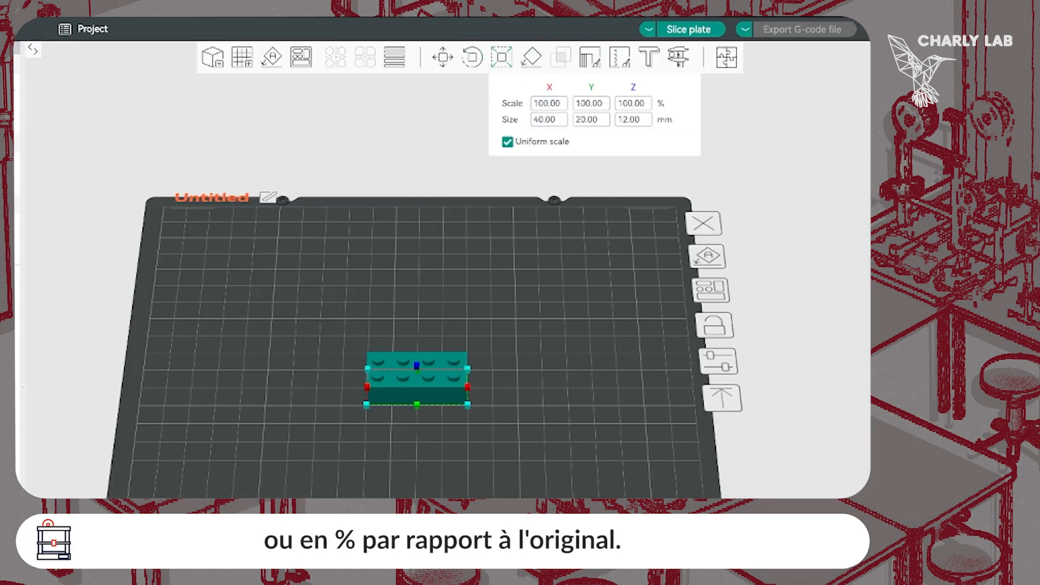
{"action": "left_click", "coordinate": [472, 56]}
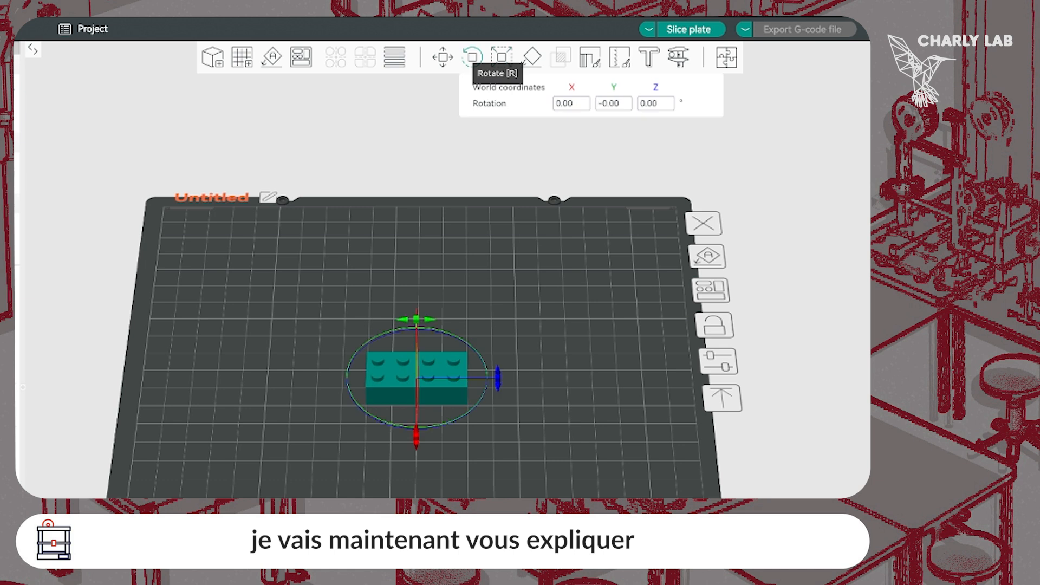
{"action": "left_click", "coordinate": [442, 56]}
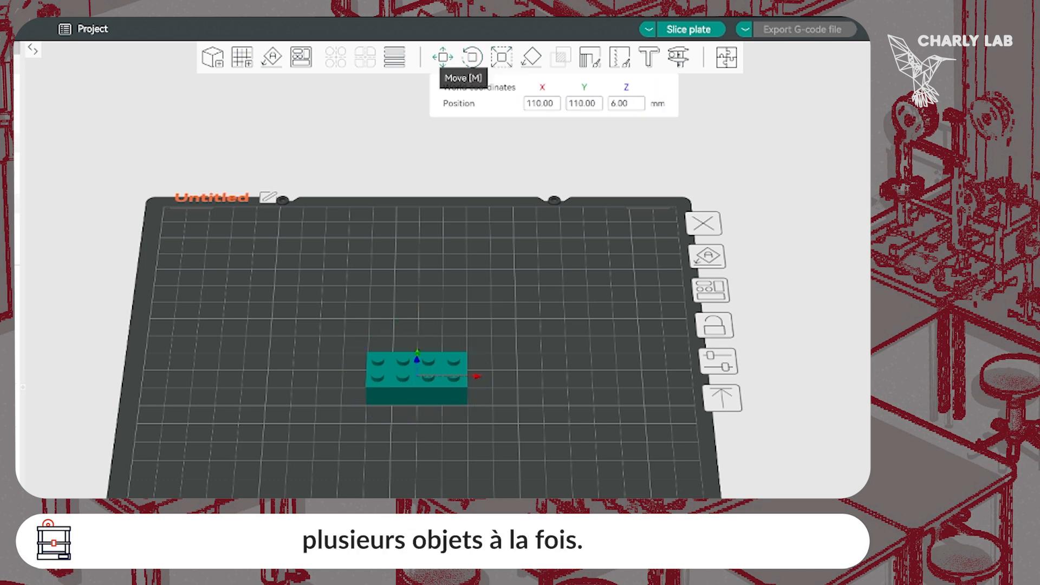
Clone the Lego brick on the plate with 9 copies.
{"action": "mouse_move", "coordinate": [417, 379]}
{"action": "left_mouse_down"}
{"action": "mouse_move", "coordinate": [416, 352]}
{"action": "mouse_move", "coordinate": [412, 382]}
{"action": "left_mouse_up"}
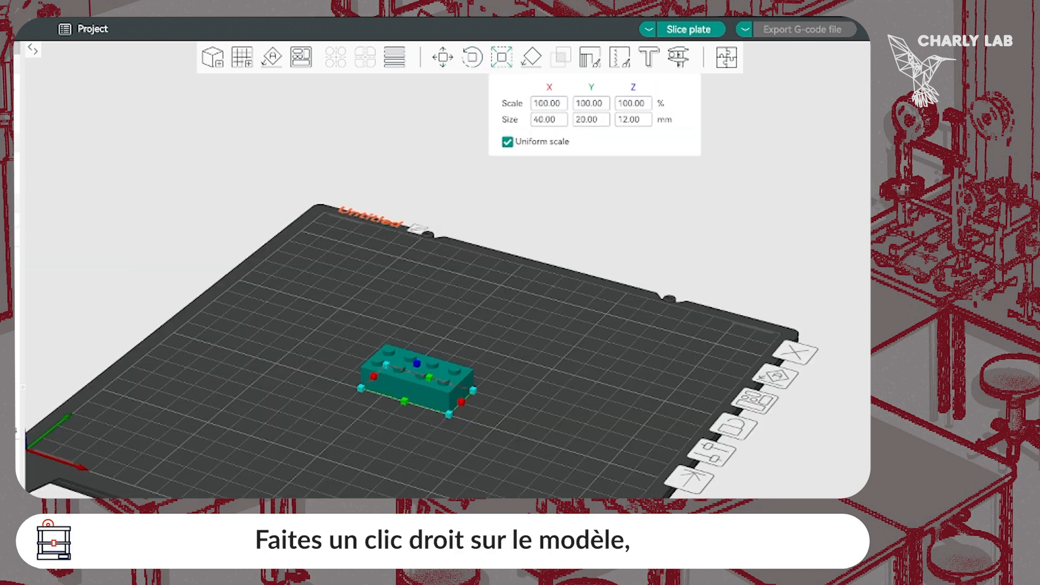
{"action": "right_click", "coordinate": [421, 382]}
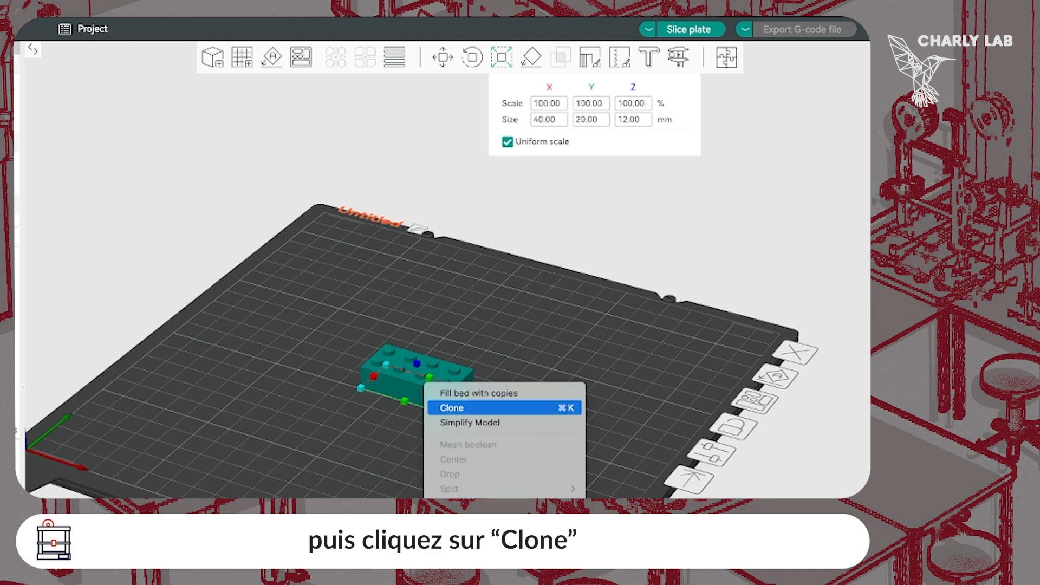
{"action": "left_click", "coordinate": [449, 406]}
{"action": "left_click", "coordinate": [370, 361]}
{"action": "left_click", "coordinate": [370, 362]}
{"action": "left_click", "coordinate": [370, 361]}
{"action": "left_click", "coordinate": [370, 362]}
{"action": "left_click", "coordinate": [370, 361]}
{"action": "left_click", "coordinate": [370, 362]}
{"action": "left_click", "coordinate": [370, 362]}
{"action": "left_click", "coordinate": [370, 361]}
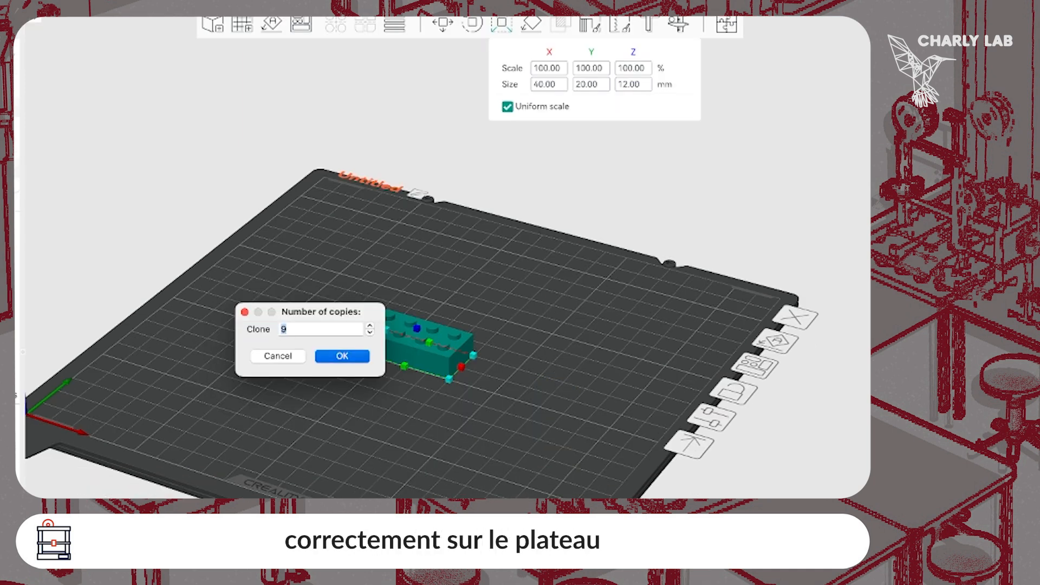
{"action": "key", "text": "Return"}
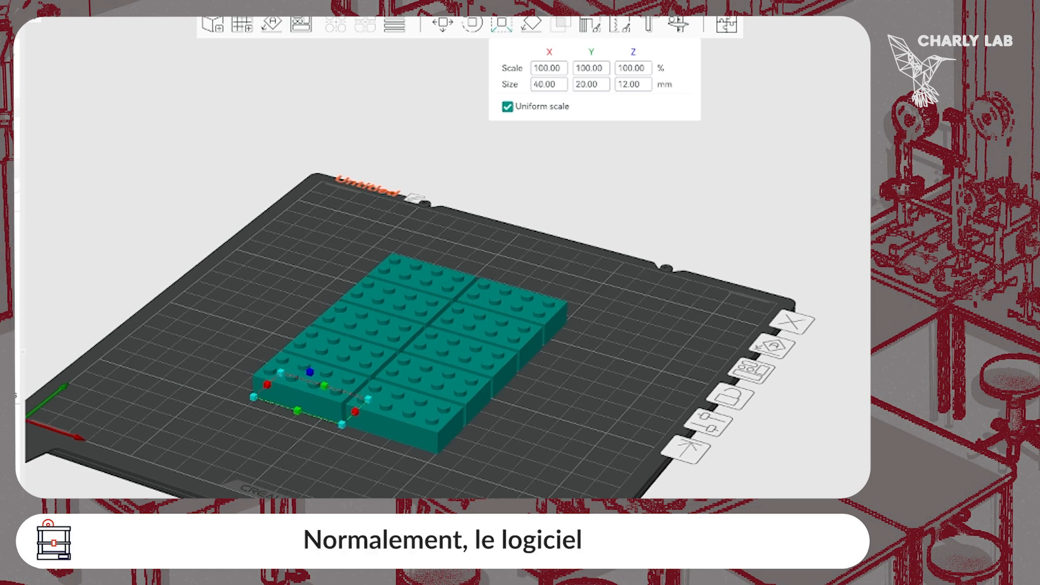
Slice the plate and inspect the brick's layers in the preview, going down to layer 1 and back up.
{"action": "left_click_drag", "start_coordinate": [569, 217], "coordinate": [522, 162]}
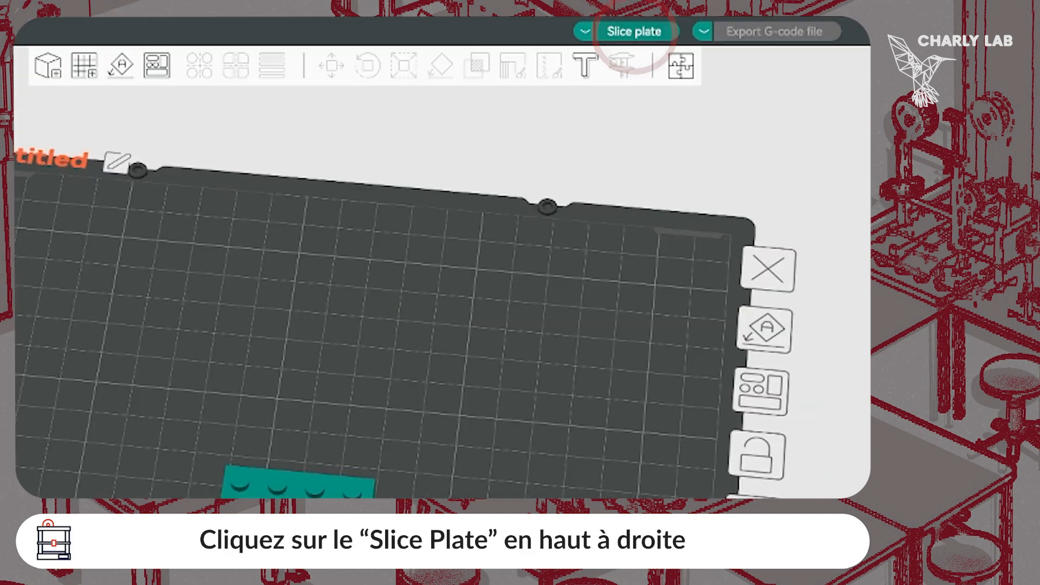
{"action": "left_click", "coordinate": [634, 31]}
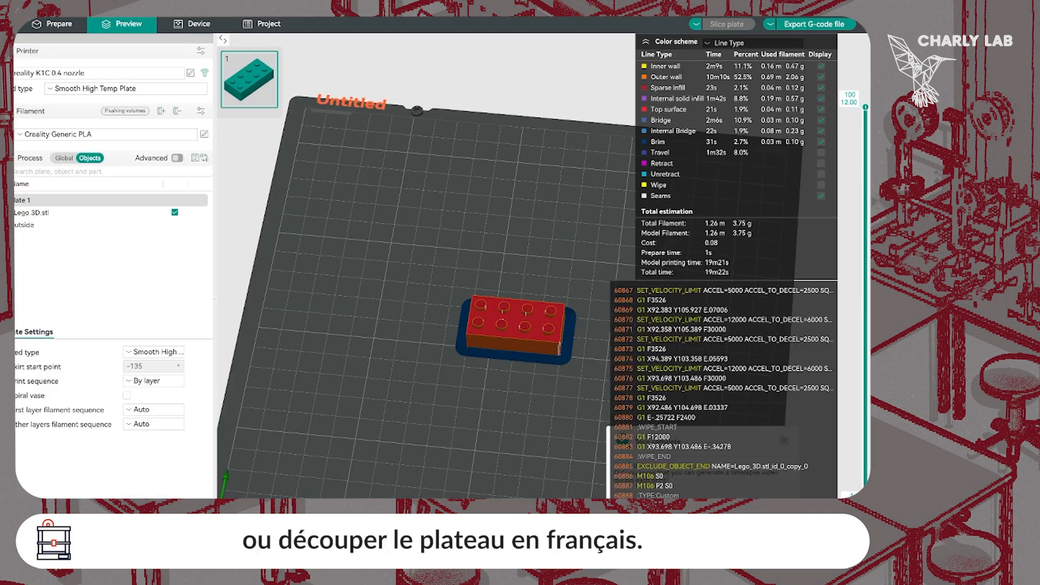
{"action": "left_click_drag", "start_coordinate": [379, 346], "coordinate": [328, 369]}
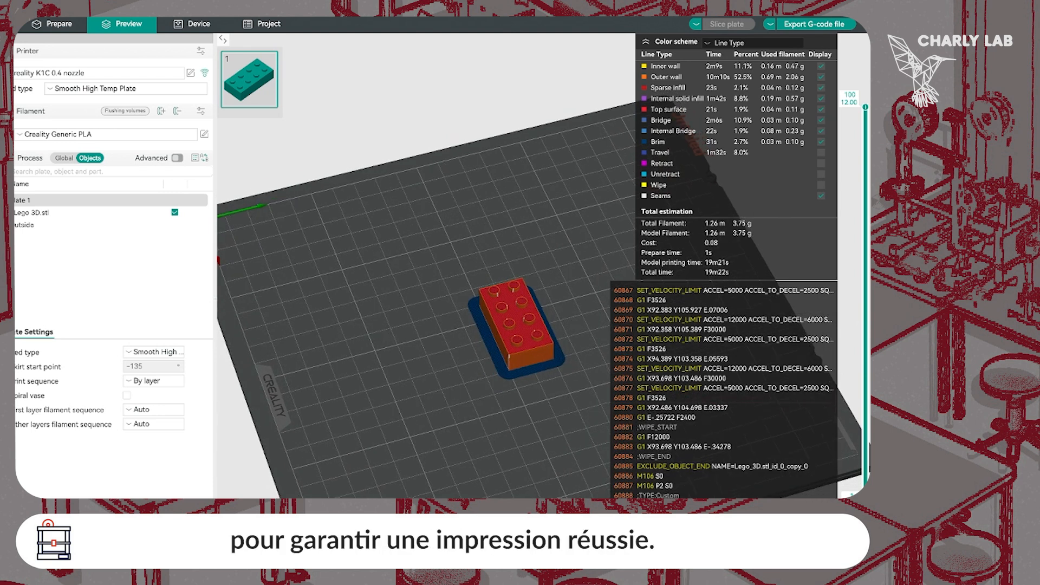
{"action": "scroll", "coordinate": [542, 304], "scroll_direction": "up", "scroll_amount": 6}
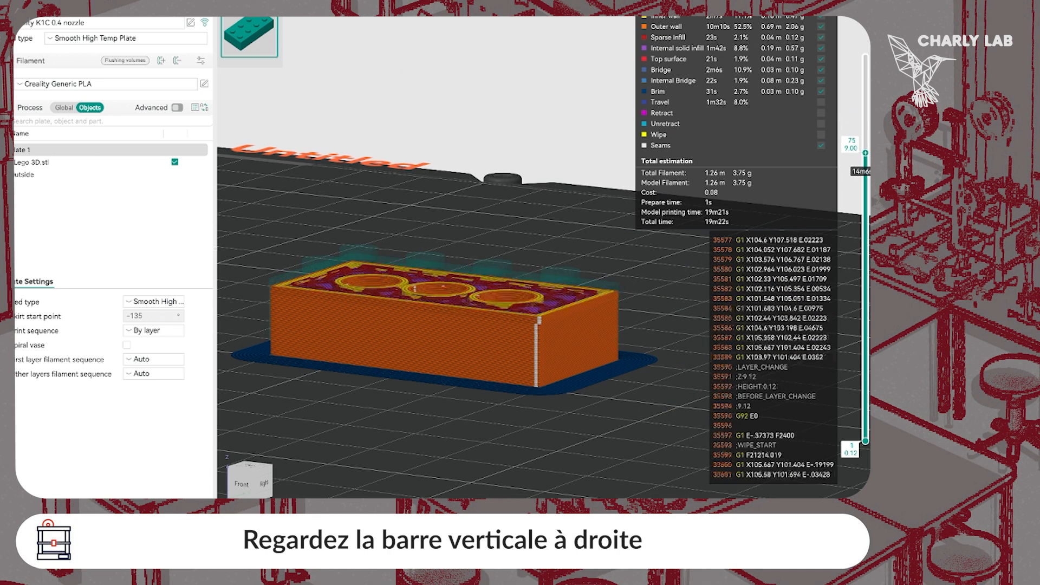
{"action": "scroll", "coordinate": [865, 271], "scroll_direction": "down", "scroll_amount": 15}
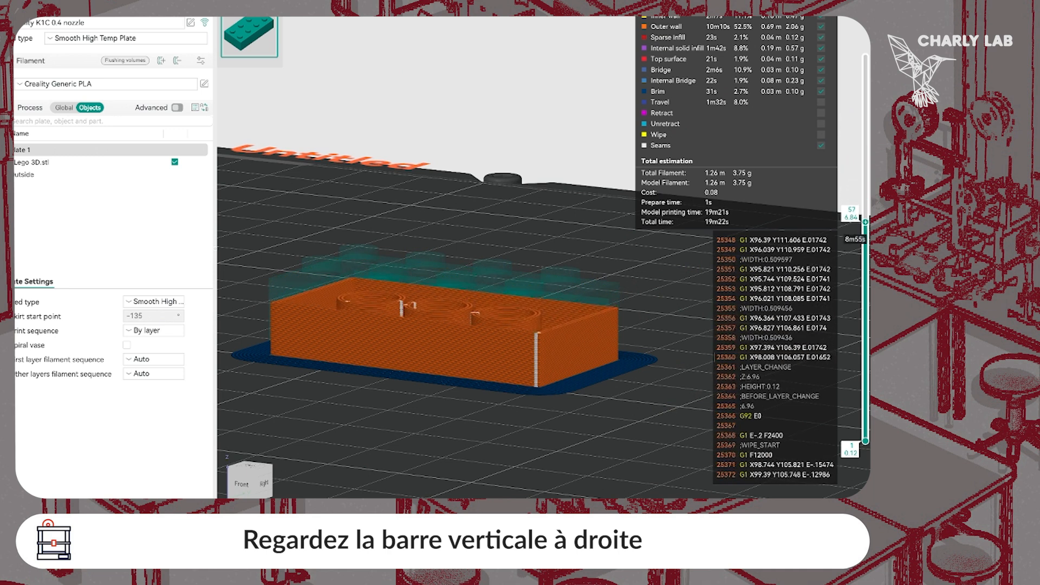
{"action": "scroll", "coordinate": [866, 390], "scroll_direction": "down", "scroll_amount": 10}
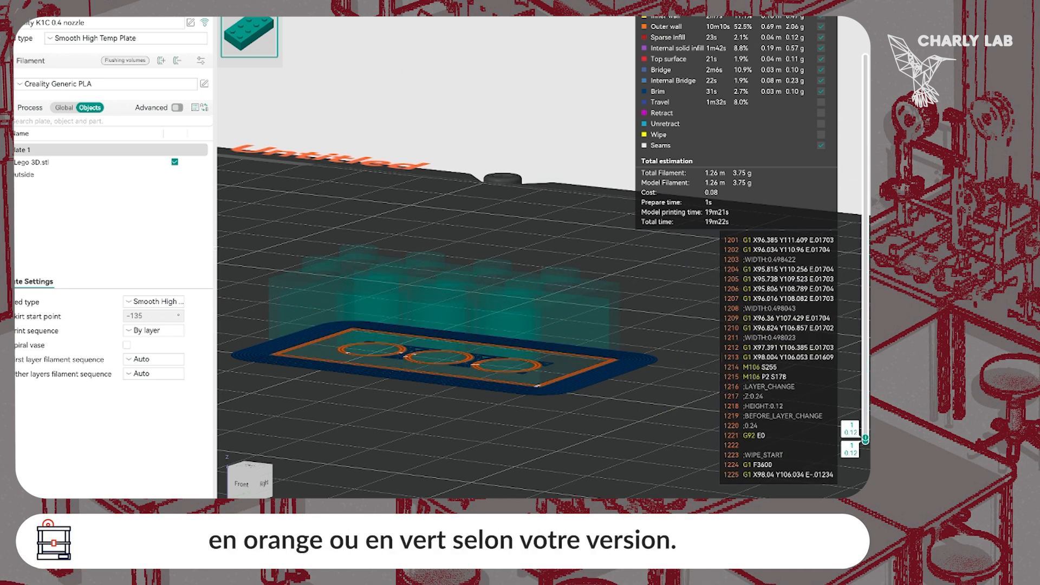
{"action": "scroll", "coordinate": [866, 293], "scroll_direction": "up", "scroll_amount": 15}
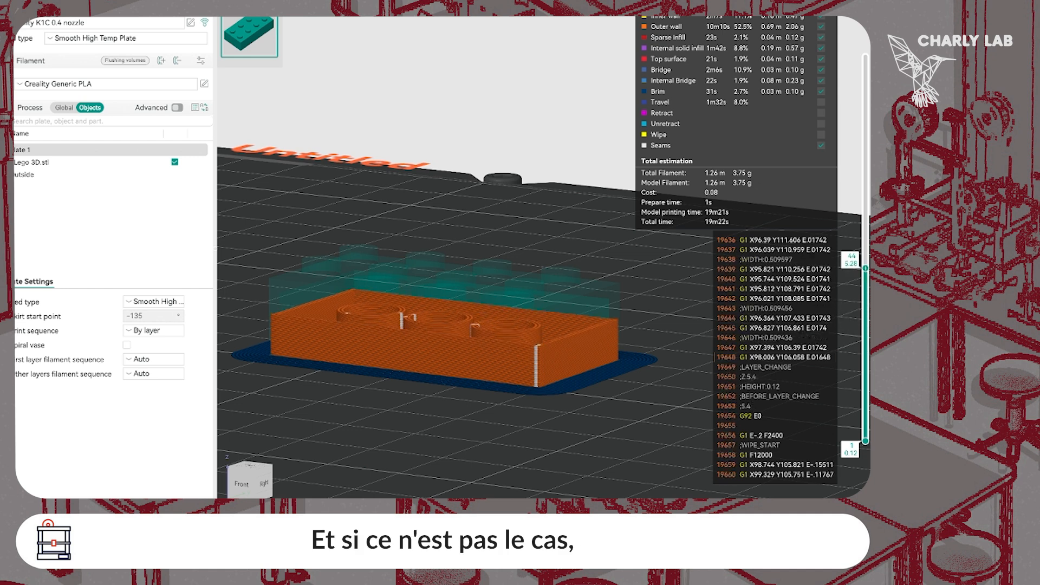
{"action": "scroll", "coordinate": [866, 244], "scroll_direction": "up", "scroll_amount": 5}
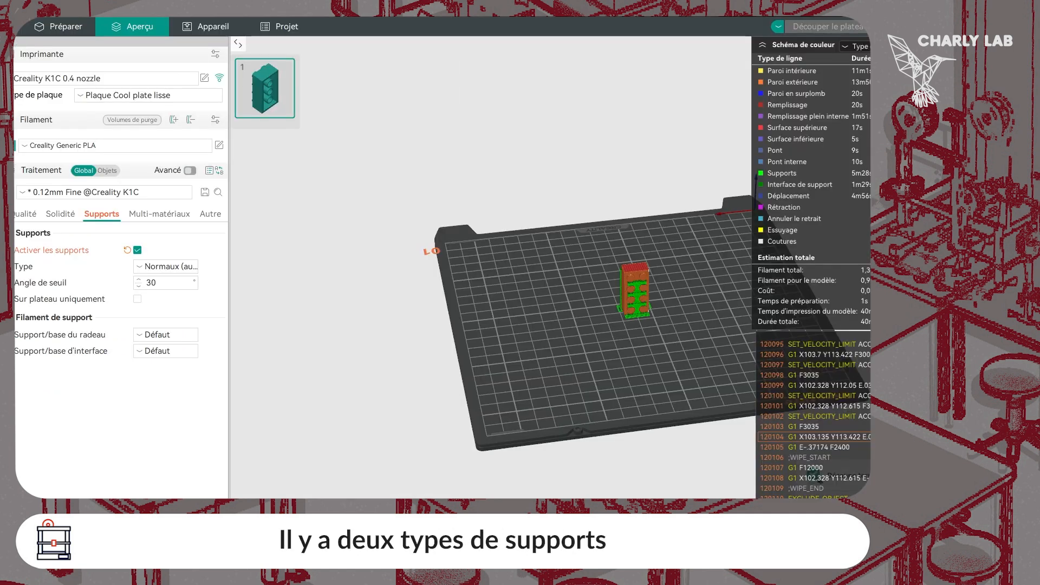
Change the upright brick's support type to Arborescent (tree) and slice the plate again.
{"action": "scroll", "coordinate": [636, 311], "scroll_direction": "up", "scroll_amount": 6}
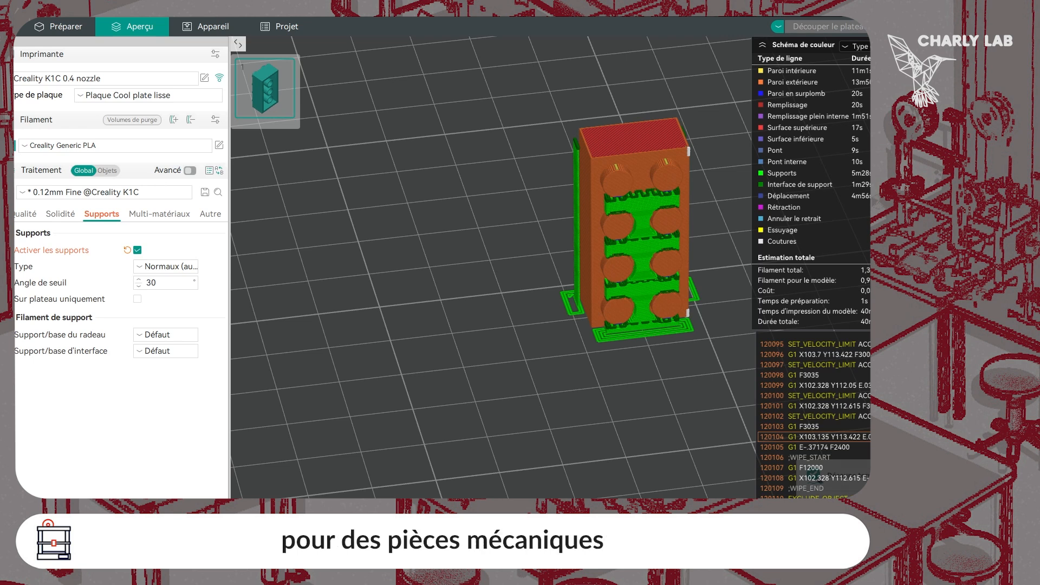
{"action": "left_click", "coordinate": [137, 251]}
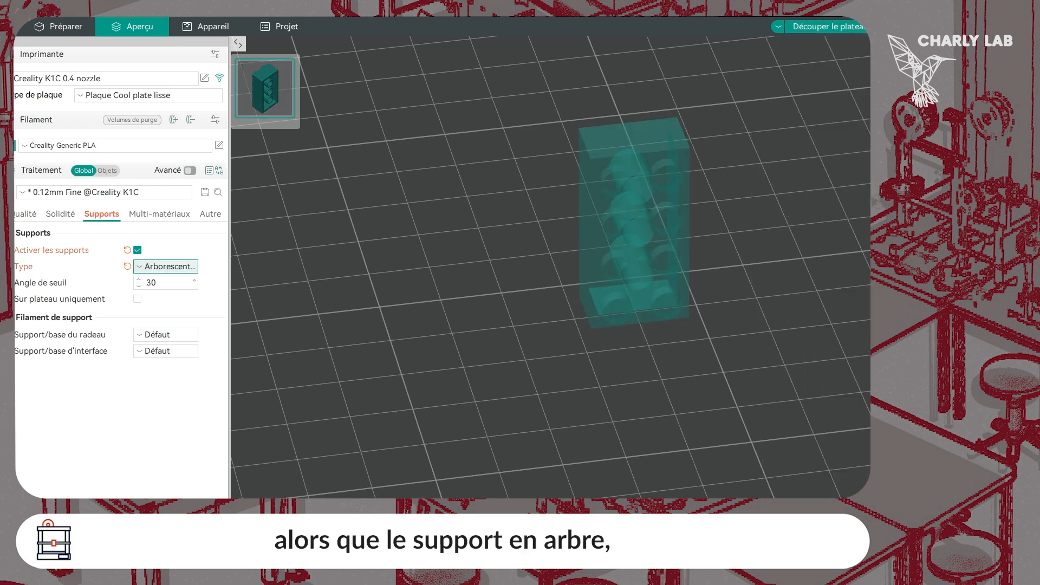
{"action": "left_click", "coordinate": [827, 26]}
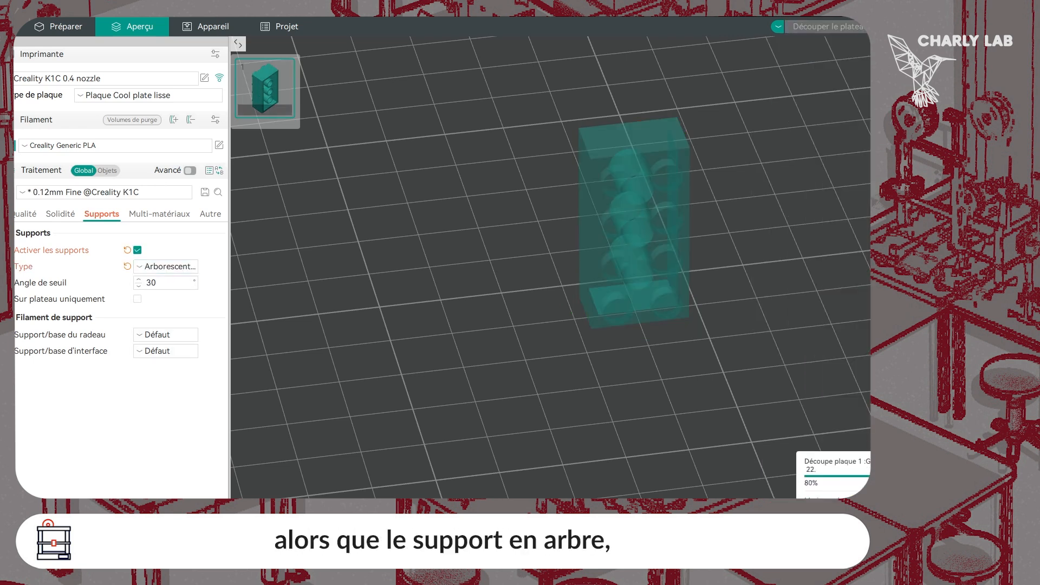
{"action": "right_click_drag", "start_coordinate": [596, 271], "coordinate": [522, 336]}
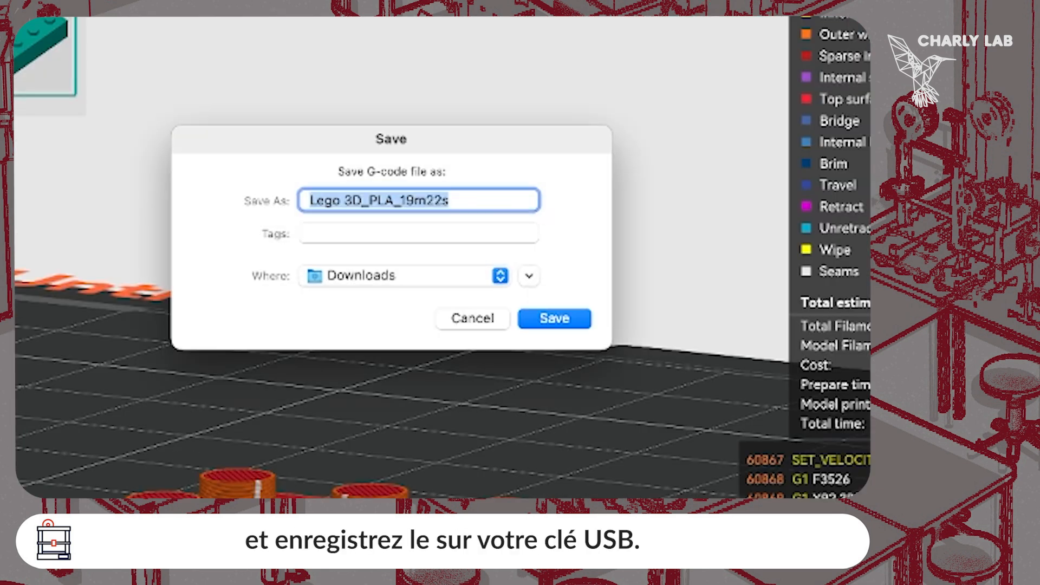
Choose OrcaSlicer as the save location for the G-code file Lego 3D_PLA_19m22s.
{"action": "left_click", "coordinate": [405, 276]}
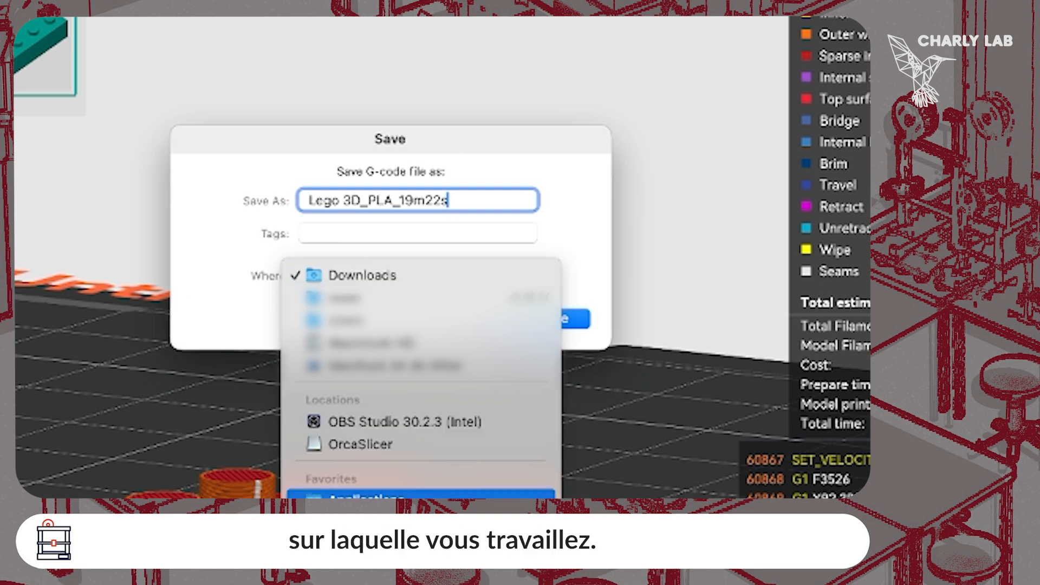
{"action": "left_click", "coordinate": [360, 444]}
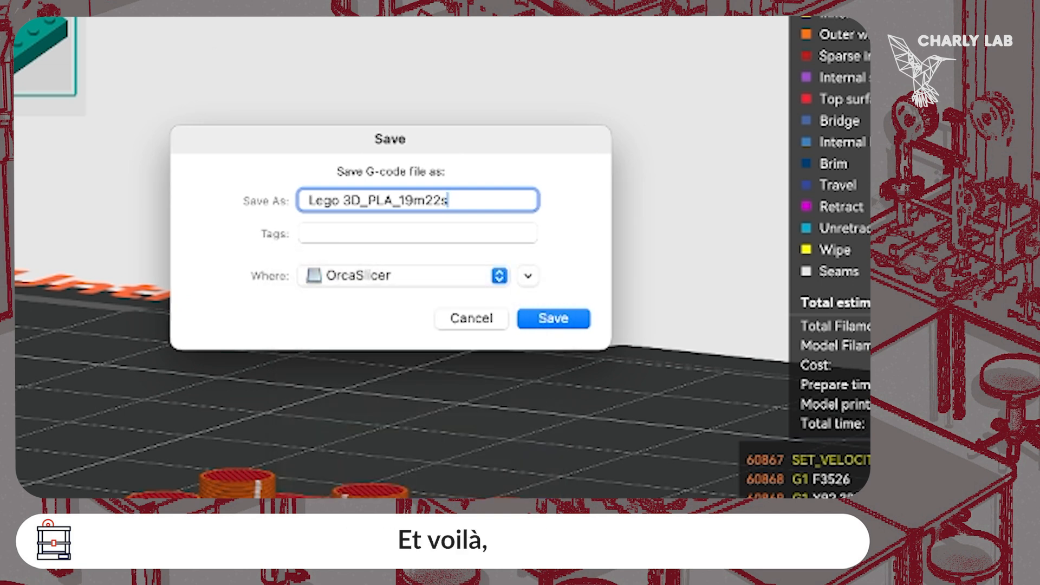